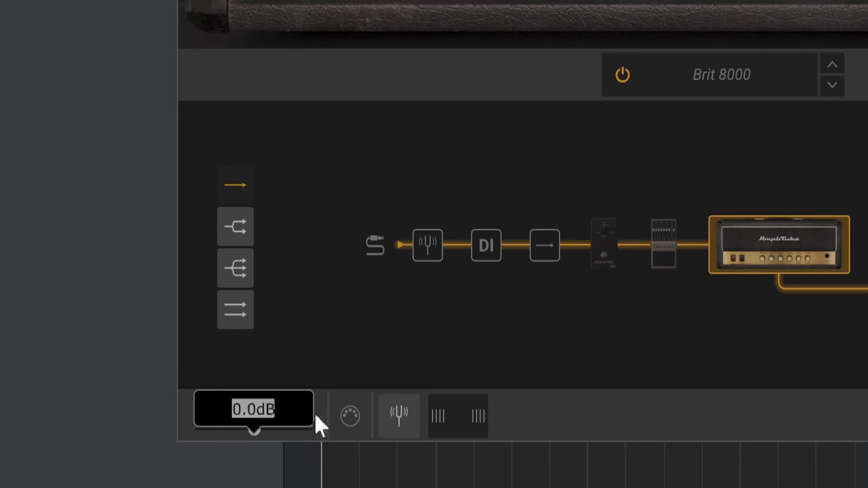
Step: Set the AmpliTube input level to 12.5 dB on the Fender track and 2.5 dB on the Schecter track
text(12.5)
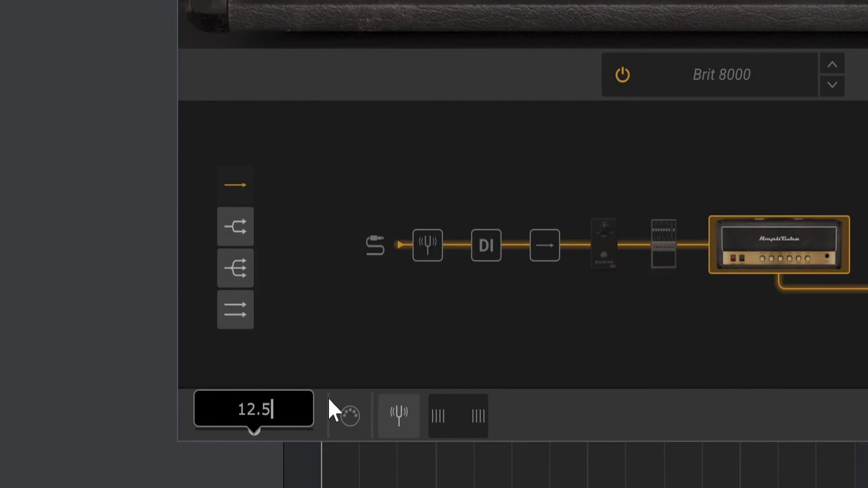
key(Return)
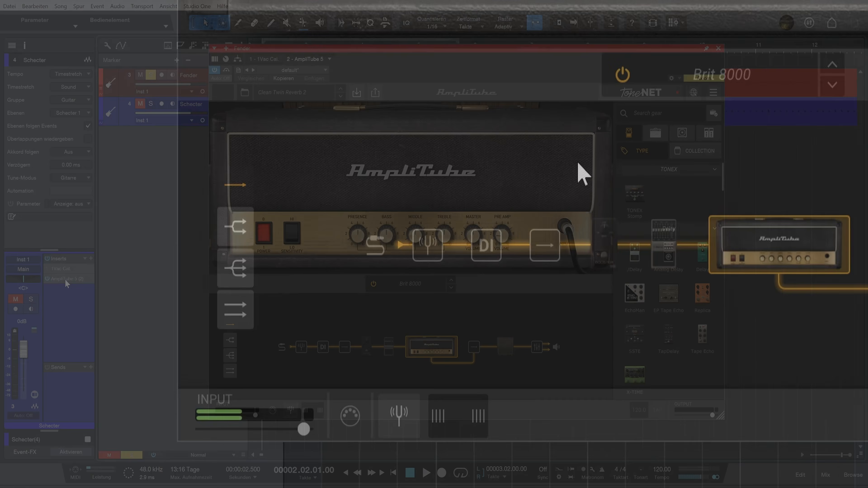
click(65, 279)
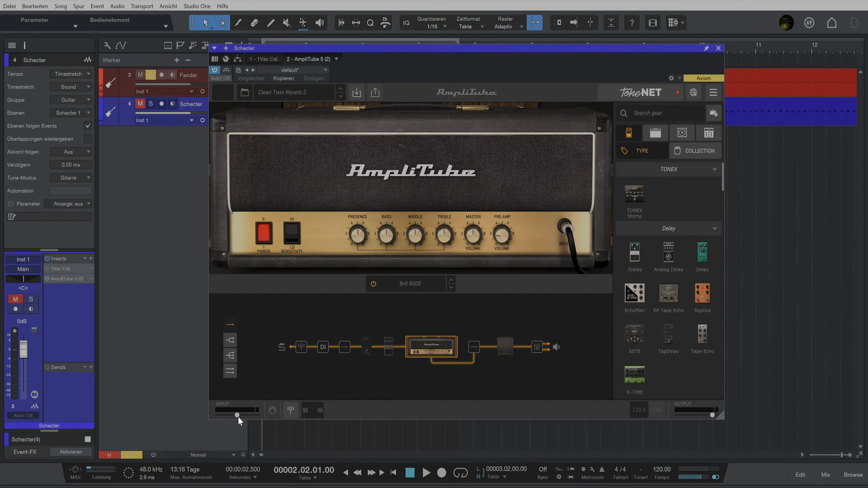
double_click(237, 415)
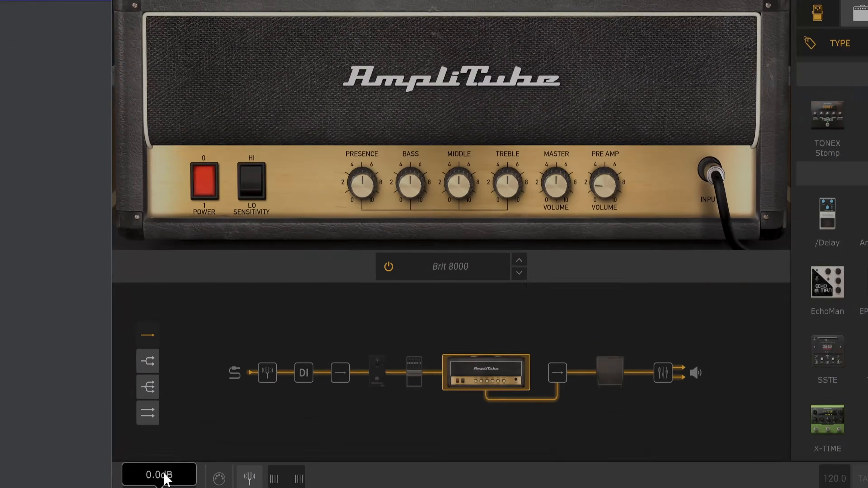
text(2.)
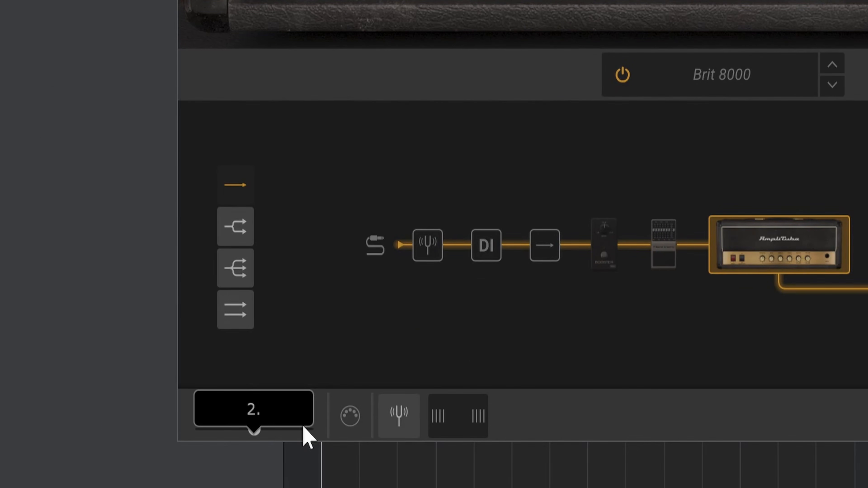
text(5)
key(Return)
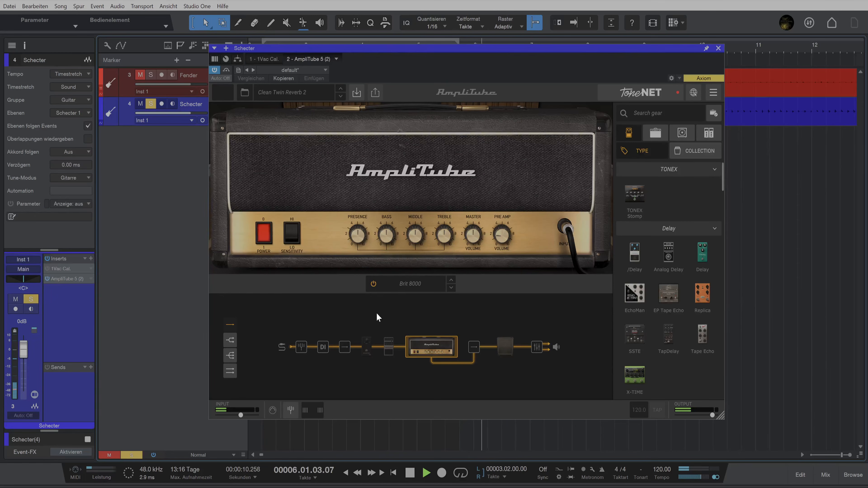
key(space)
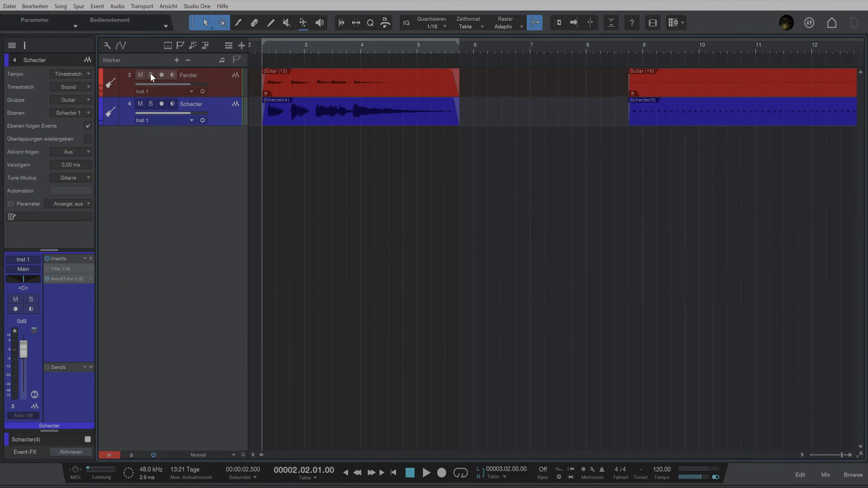
Step: Play the Fender track soloed and the Schecter track soloed from the start of their clips to compare the tones
click(151, 75)
key(space)
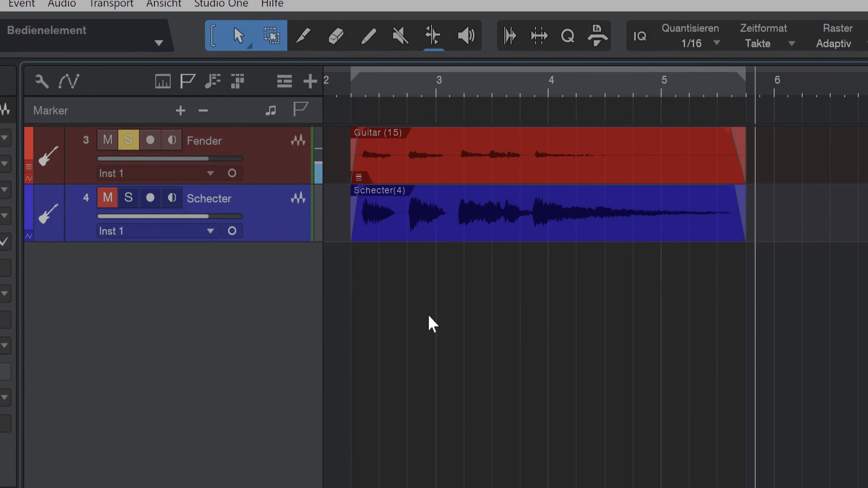
key(space)
click(128, 197)
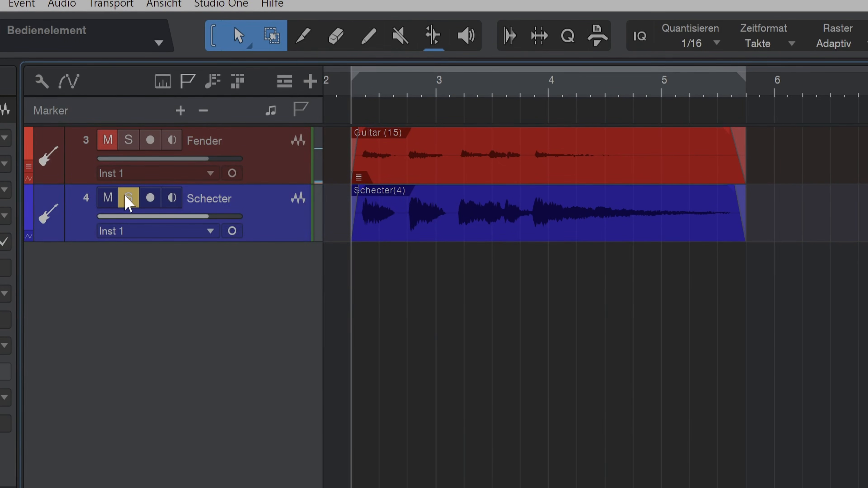
key(space)
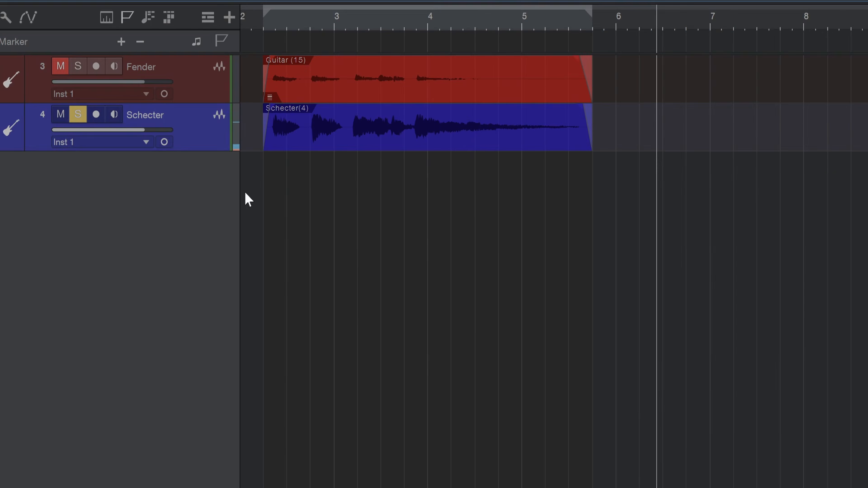
key(space)
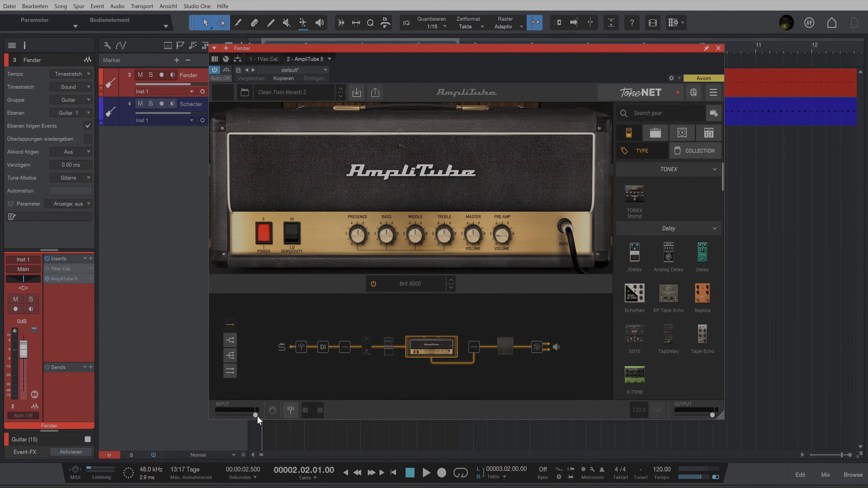
Step: Reset the AmpliTube input level to 0.0 dB on both the Fender and Schecter tracks and close the plug-in window
drag(257, 416, 238, 419)
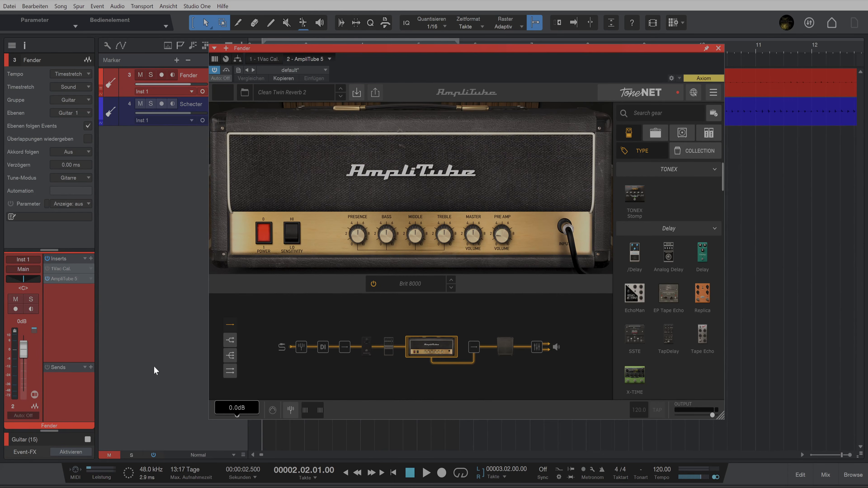
click(189, 107)
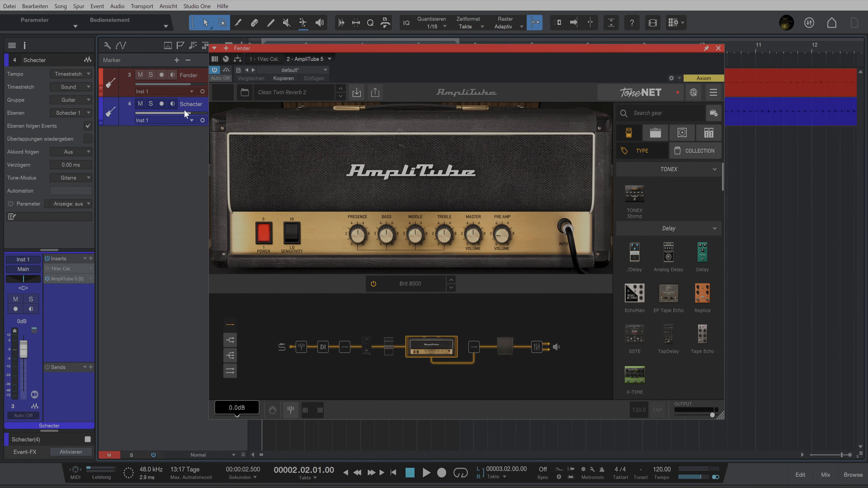
click(72, 279)
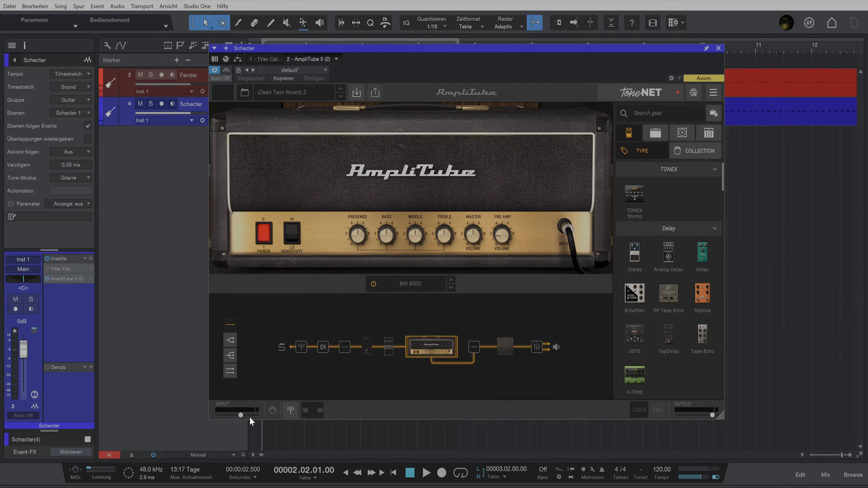
mouse_move(242, 417)
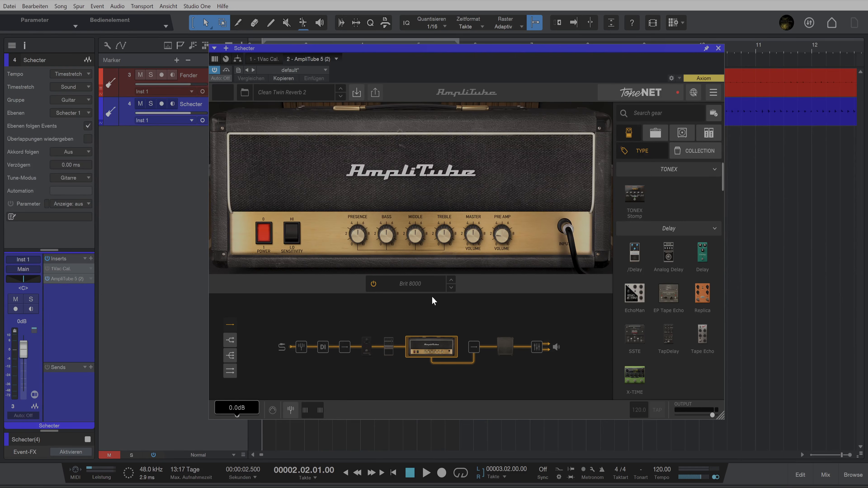
click(719, 49)
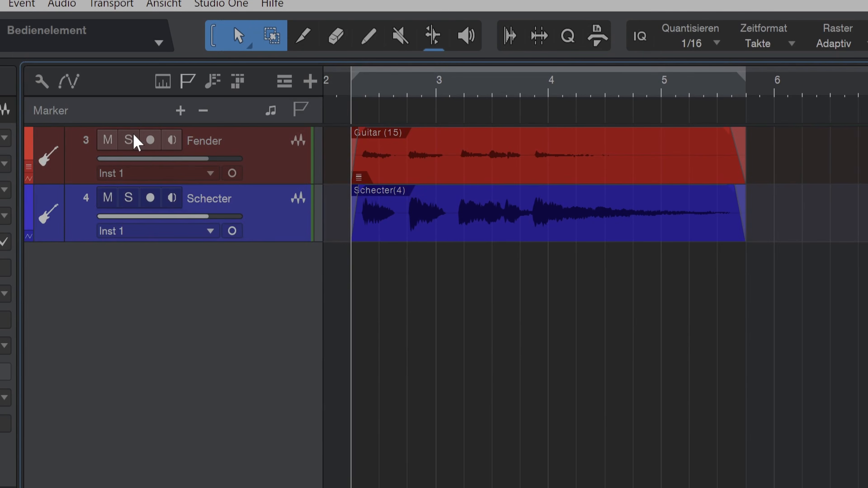
Step: Compare the two guitars with the AmpliTube inputs at 0.0 dB, playing Fender soloed and Schecter soloed
click(150, 75)
key(space)
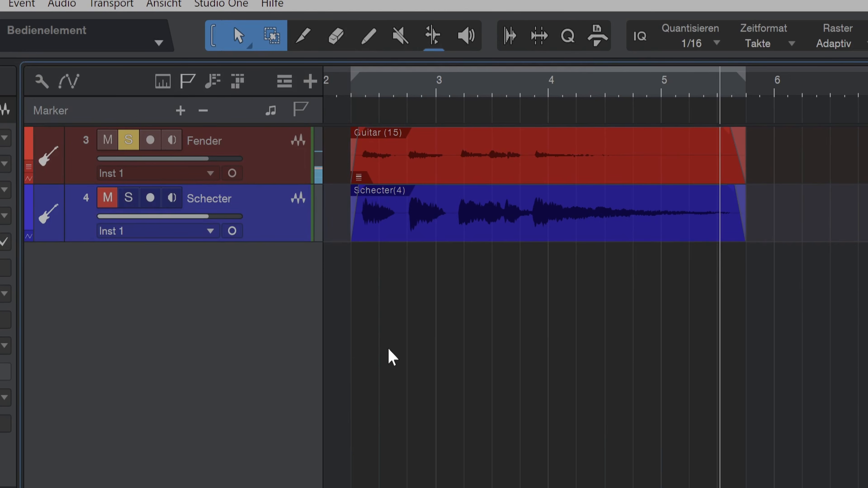
key(space)
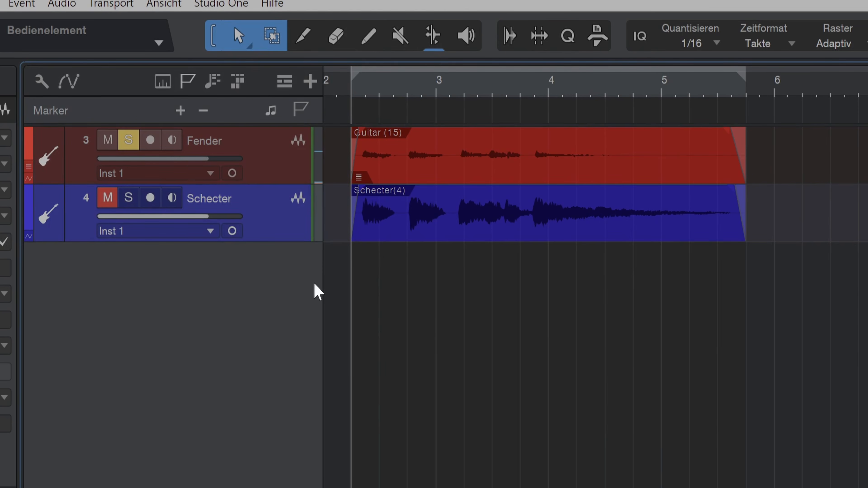
click(128, 198)
key(space)
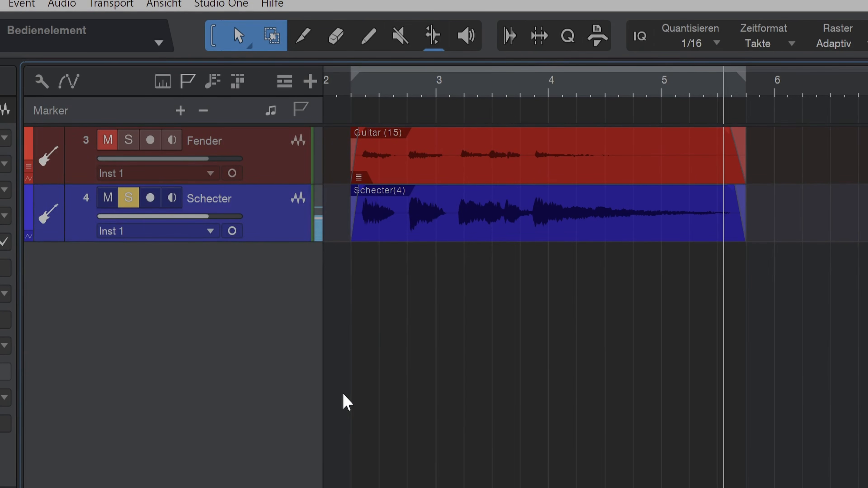
key(space)
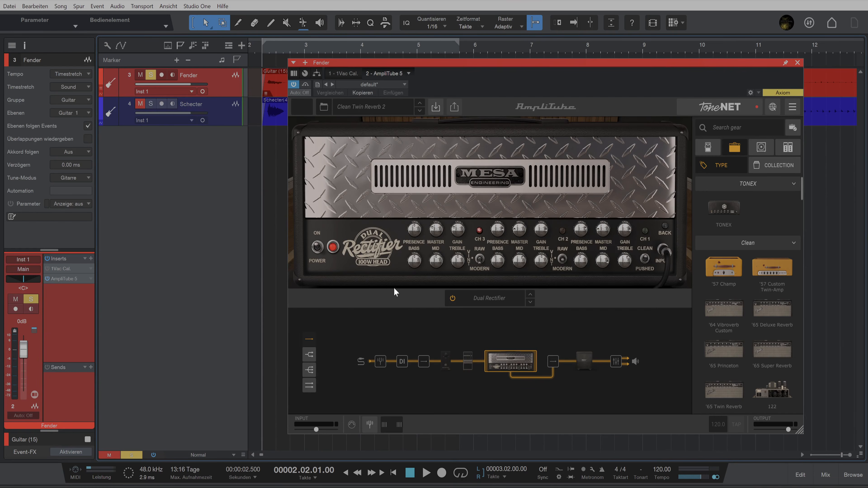
Step: Compare both guitars through the Dual Rectifier amp, playing the Fender track soloed and the Schecter track soloed
key(space)
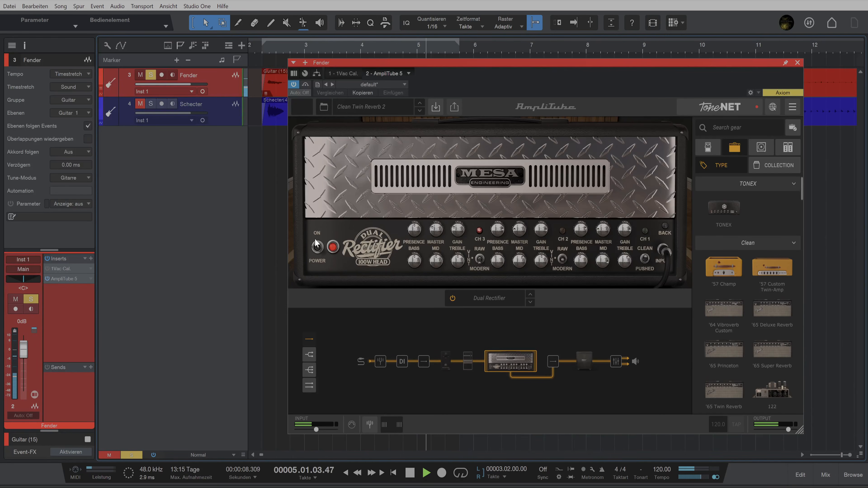
key(space)
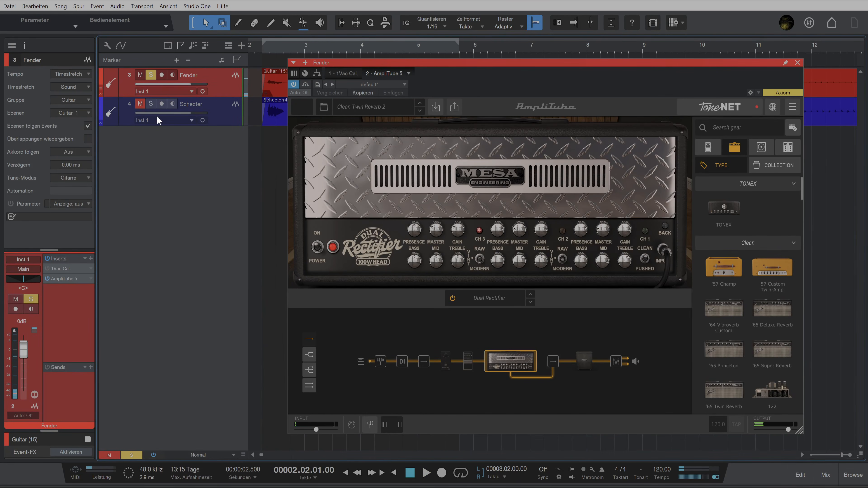
click(151, 104)
key(space)
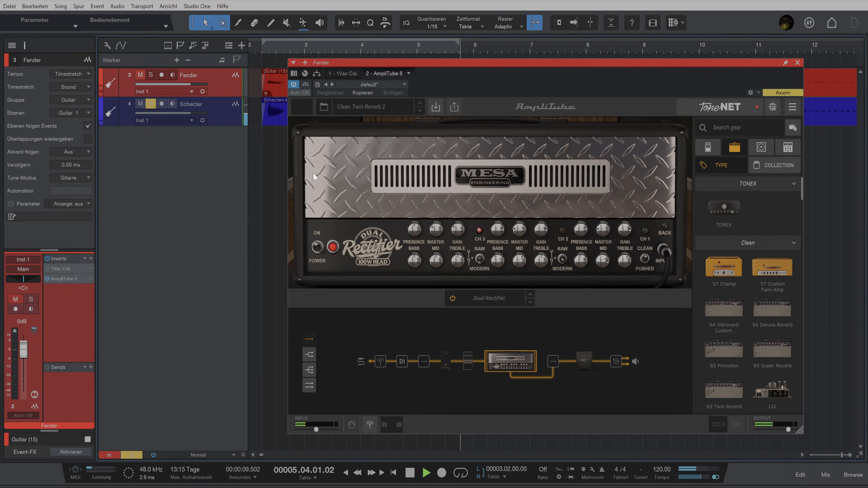
key(space)
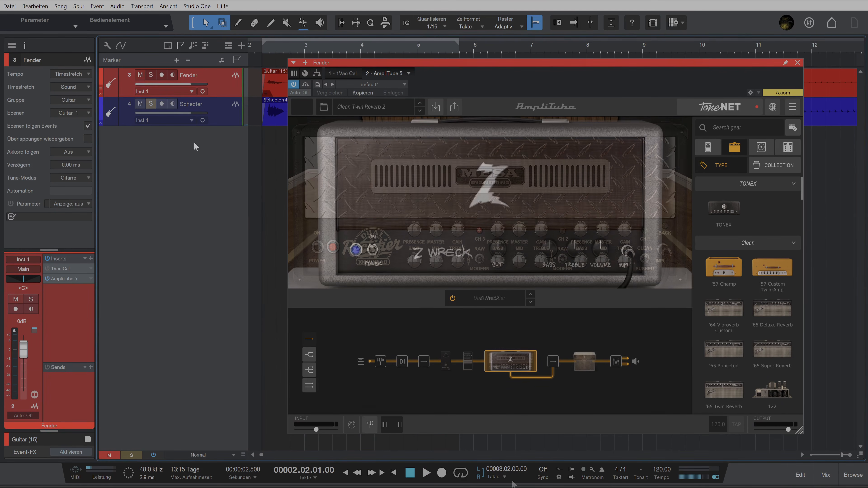
Step: Compare both guitars through the Z Wreck amp, playing the Fender track soloed and the Schecter track soloed
click(151, 75)
key(space)
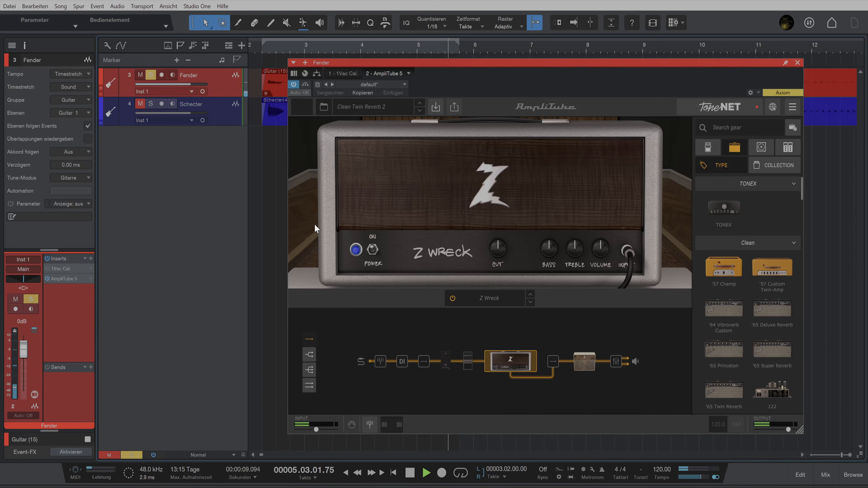
key(space)
alt+click(151, 103)
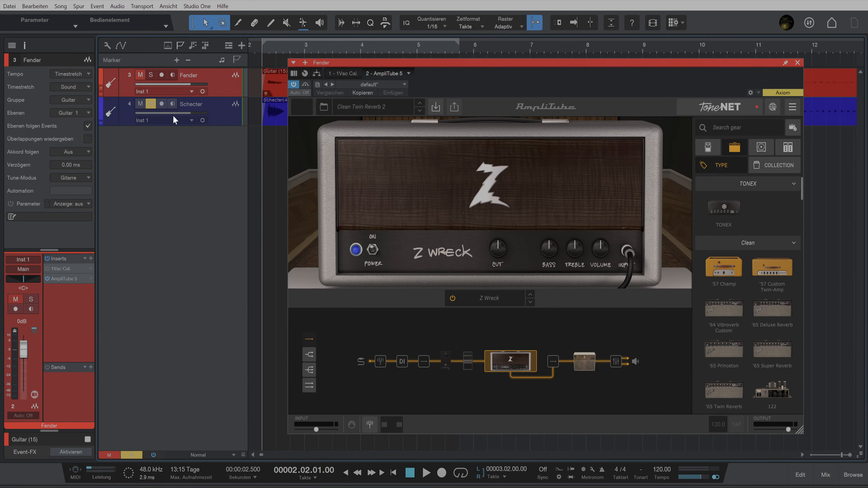
key(space)
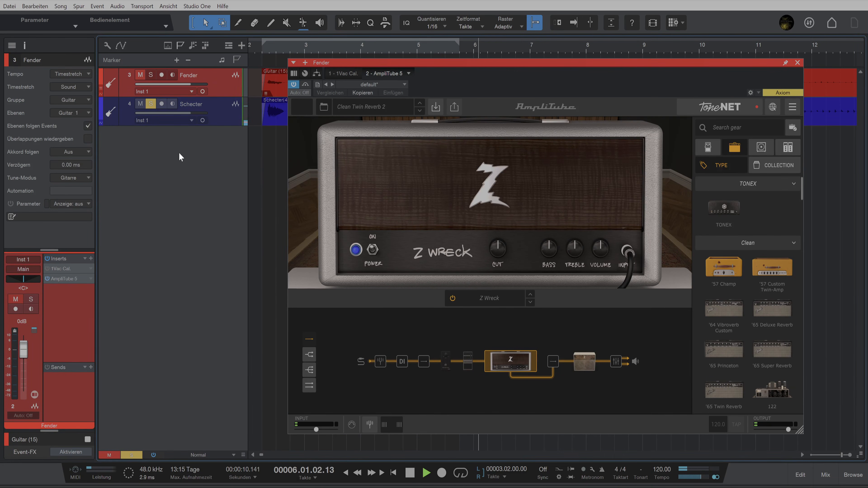
key(space)
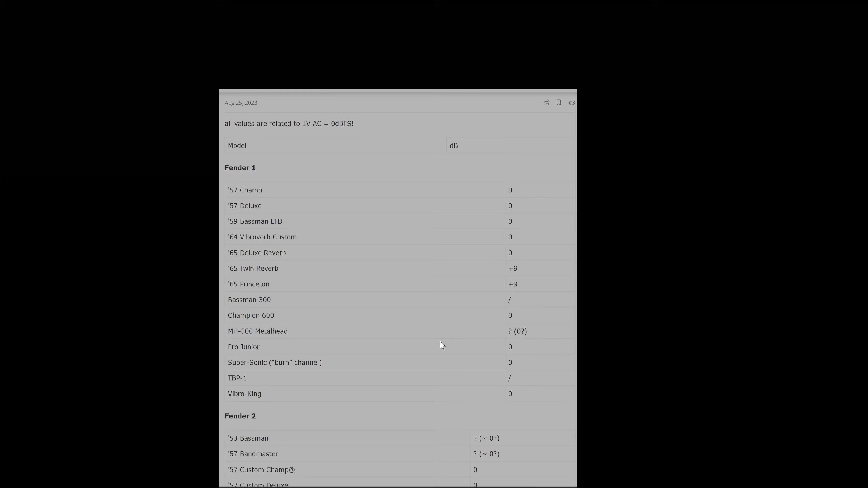
Step: Look through the forum post's table of dB values per amp model, from Fender 1 down to Jimi Hendrix
scroll(441, 345, down, 3)
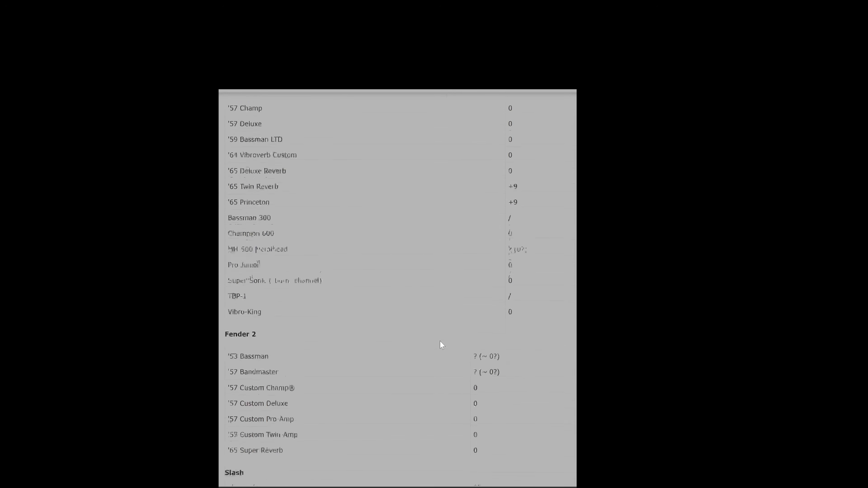
scroll(442, 345, down, 10)
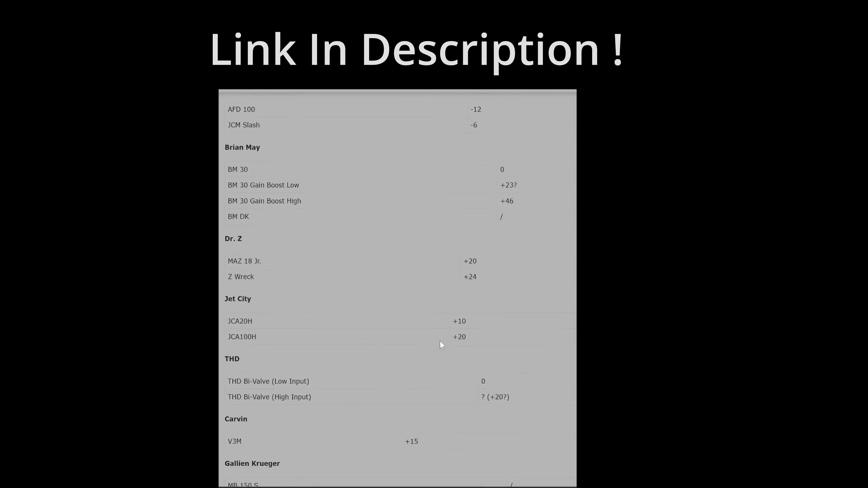
scroll(441, 345, down, 10)
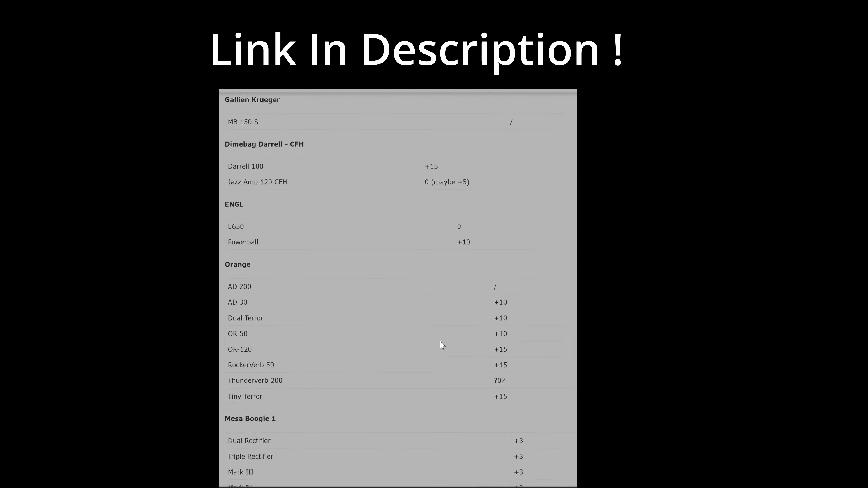
scroll(441, 345, down, 4)
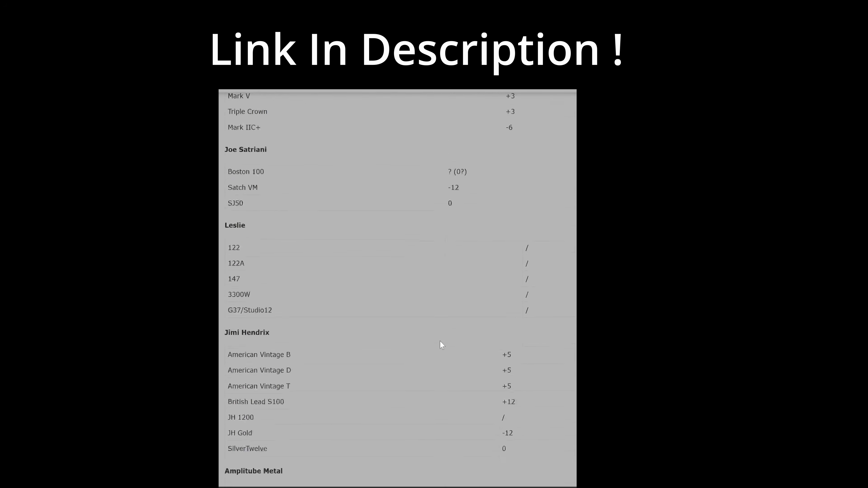
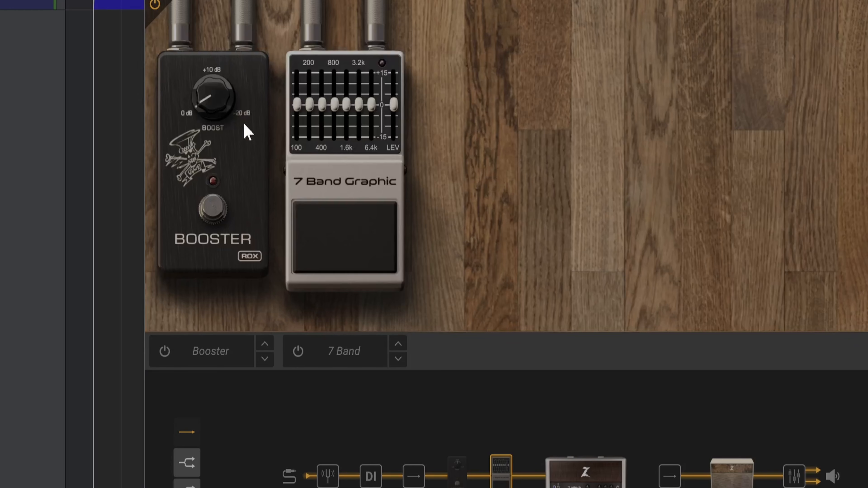
Step: Set the Booster pedal's boost to 20.0 dB and switch the pedal on
drag(204, 100, 204, 58)
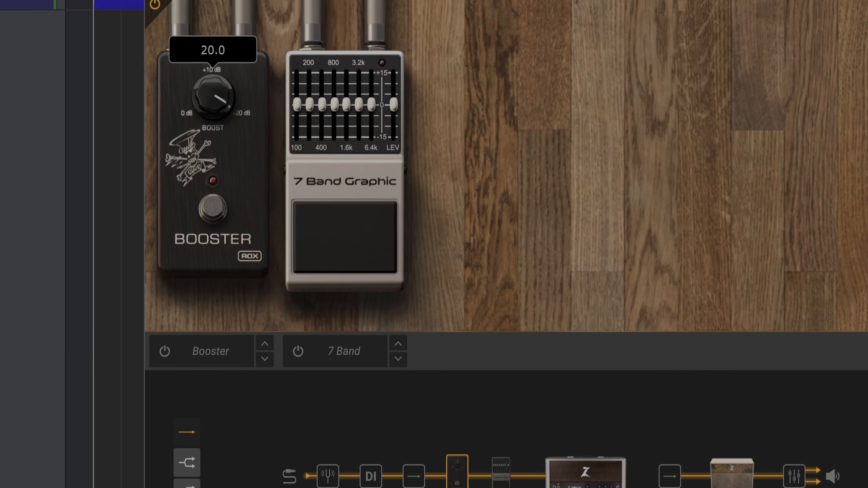
click(222, 214)
Step: Set the 7 Band Graphic pedal's overall level to 4 dB
click(398, 41)
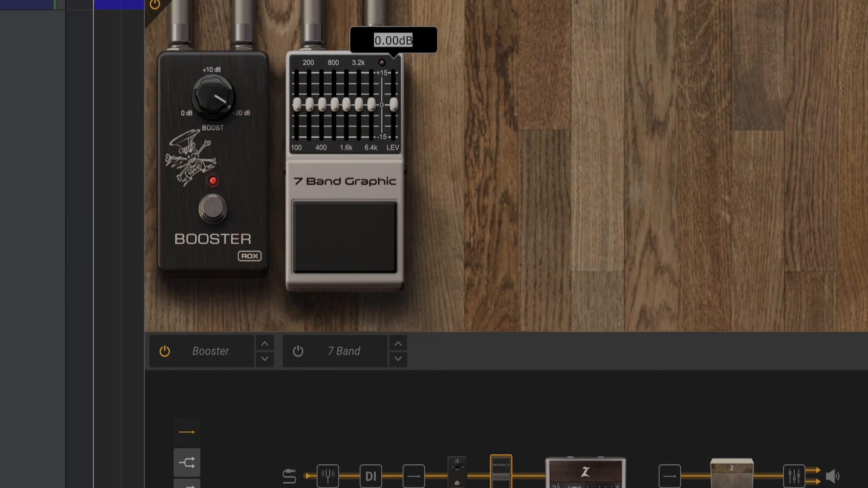
text(4)
key(Return)
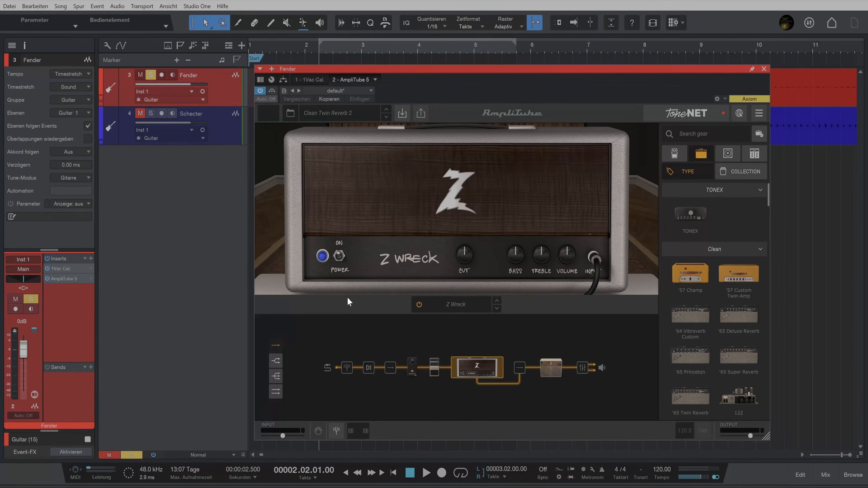
Step: Compare both guitars through the Z Wreck amp with the pedals in the chain, playing the soloed Fender track and the soloed Schecter track
key(space)
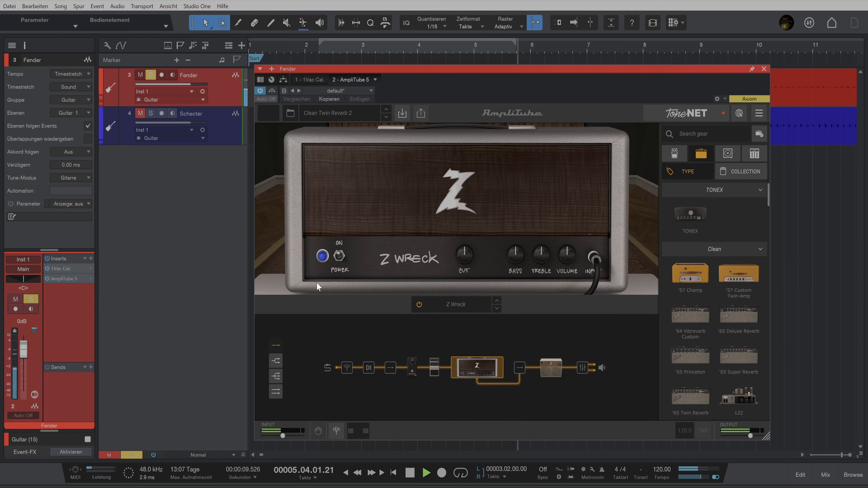
key(space)
click(151, 113)
key(space)
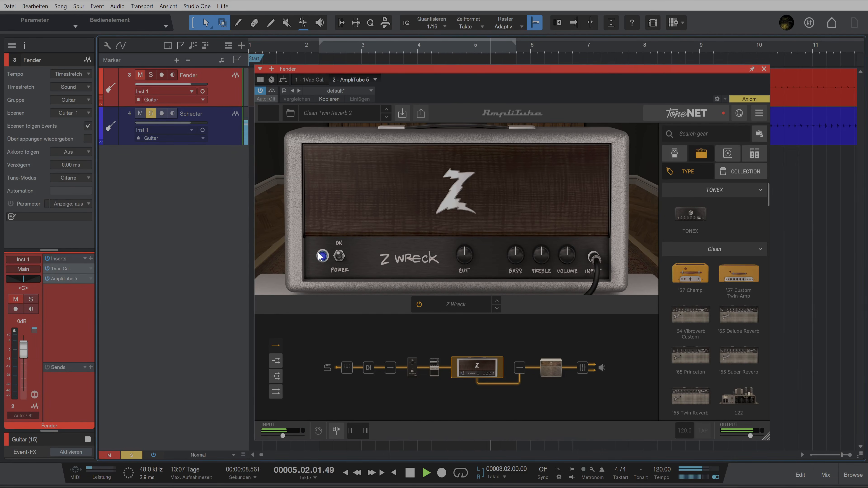
key(space)
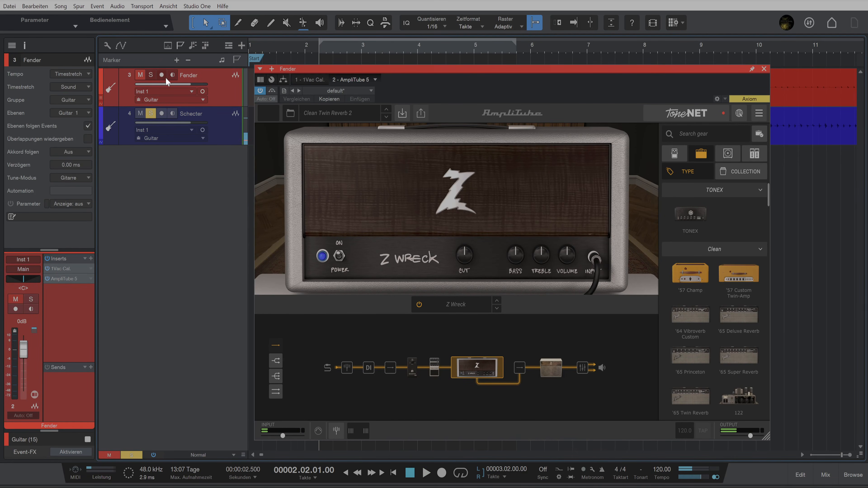
Step: Solo the Fender track and vary the Z Wreck's volume between 0.5 and 1.7 during playback
click(151, 75)
key(space)
mouse_move(568, 256)
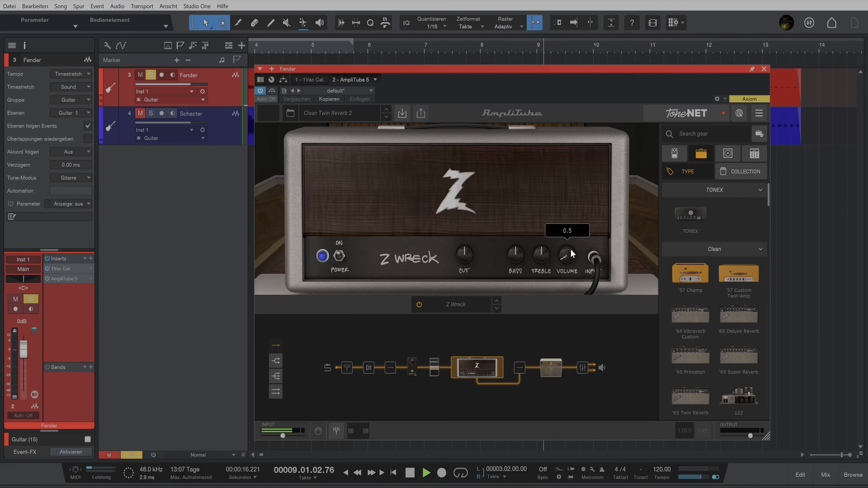
mouse_move(571, 249)
mouse_down()
mouse_move(594, 141)
mouse_move(577, 238)
mouse_up()
key(space)
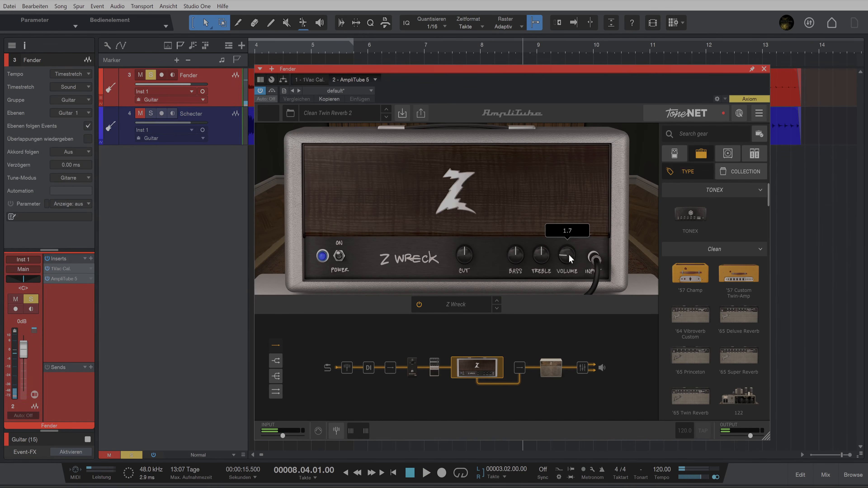
Step: Switch to the soloed Schecter track and raise its Z Wreck volume from 0.6 through 1.3 during playback
key(Down)
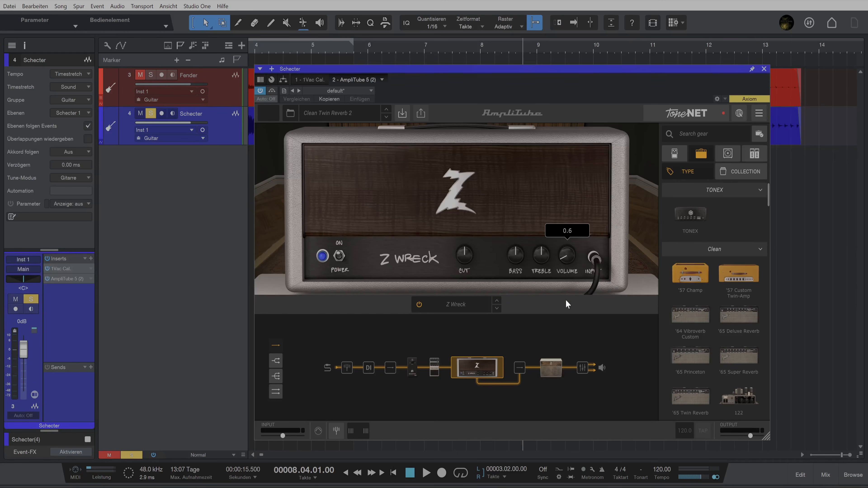
key(space)
drag(566, 300, 577, 247)
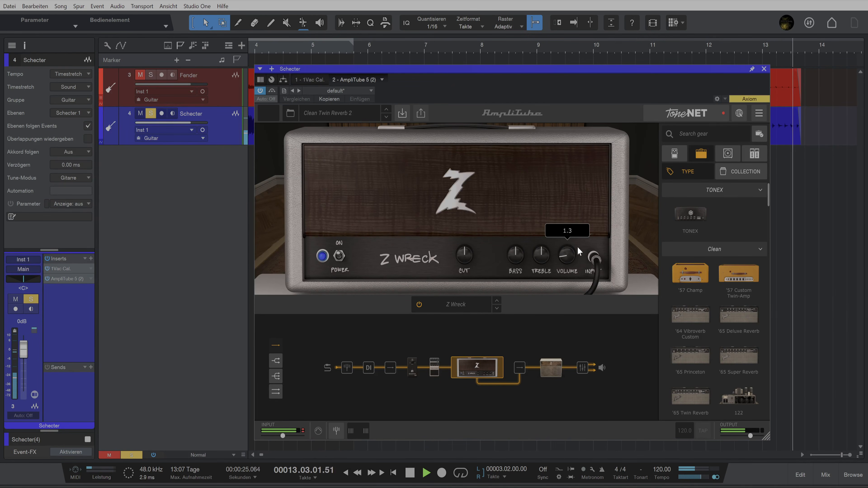
key(space)
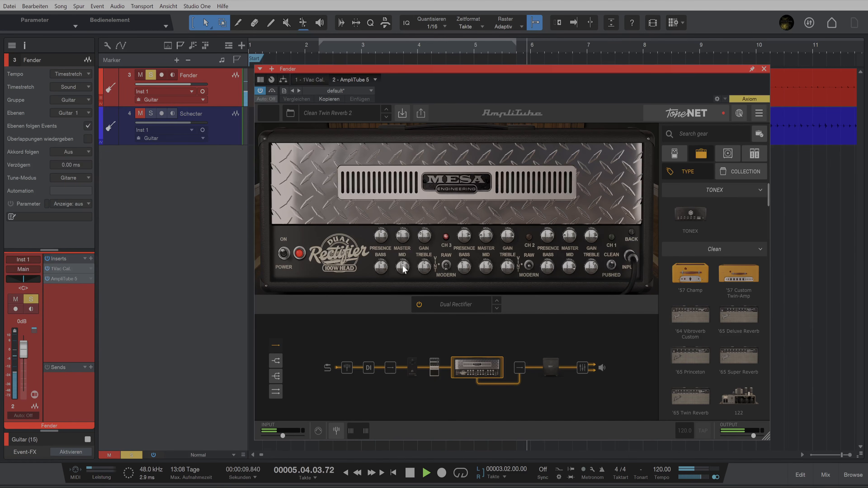
Step: Compare the guitars through the Dual Rectifier by ending the Fender playback and playing the Schecter track soloed
key(space)
click(152, 114)
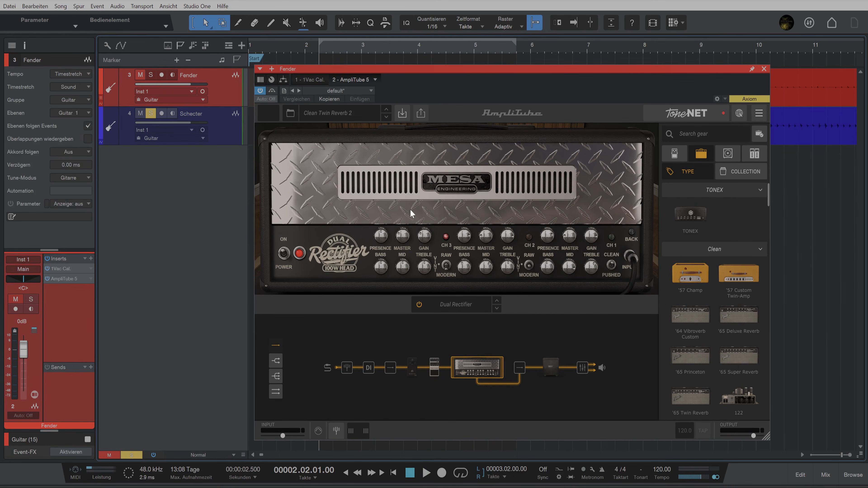
key(space)
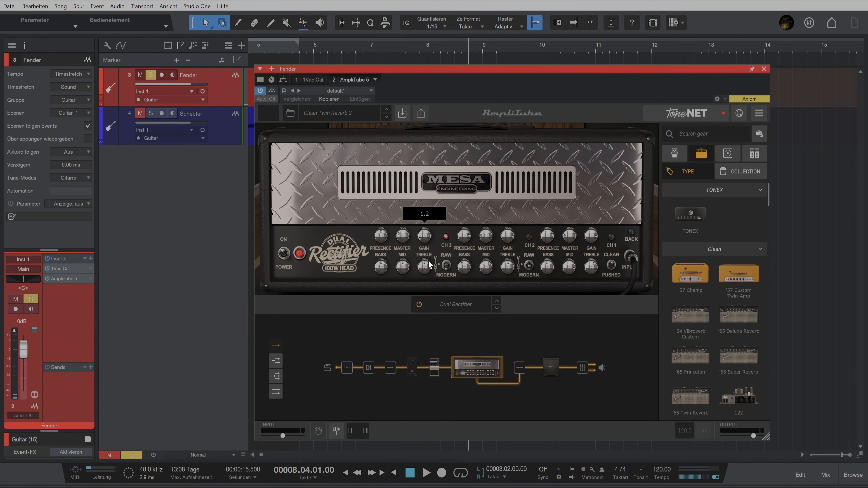
key(space)
drag(430, 265, 445, 188)
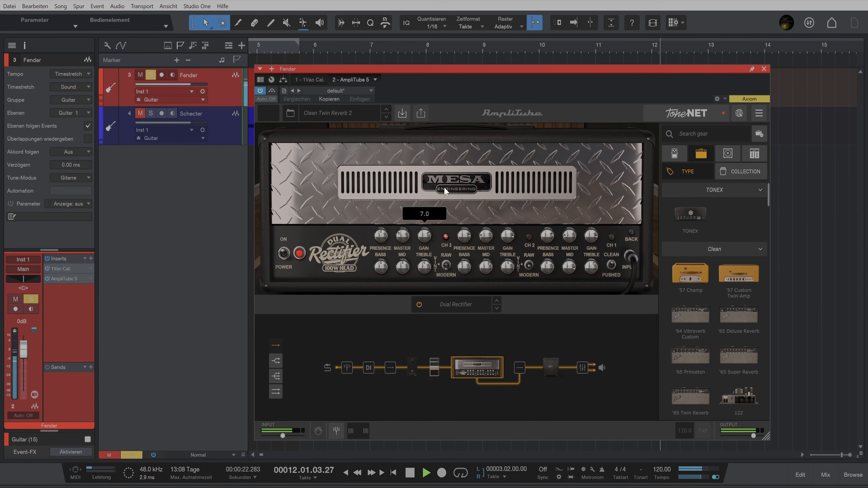
drag(435, 227, 433, 244)
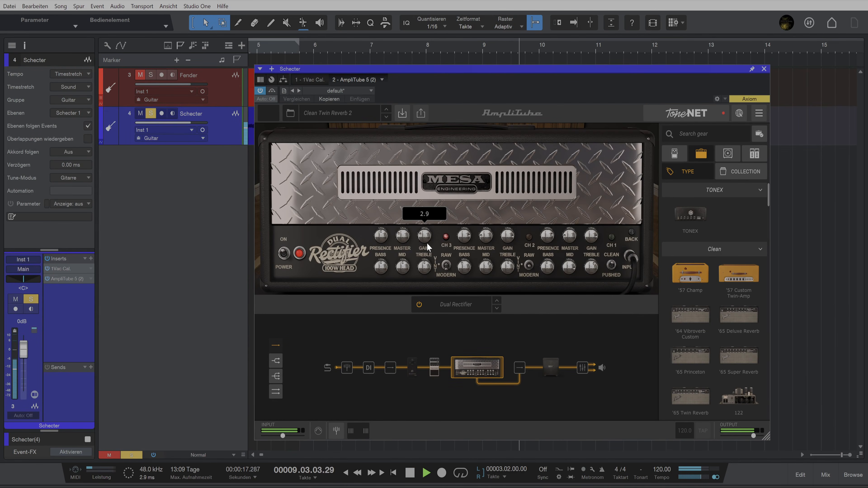
drag(429, 234, 451, 175)
drag(446, 228, 446, 241)
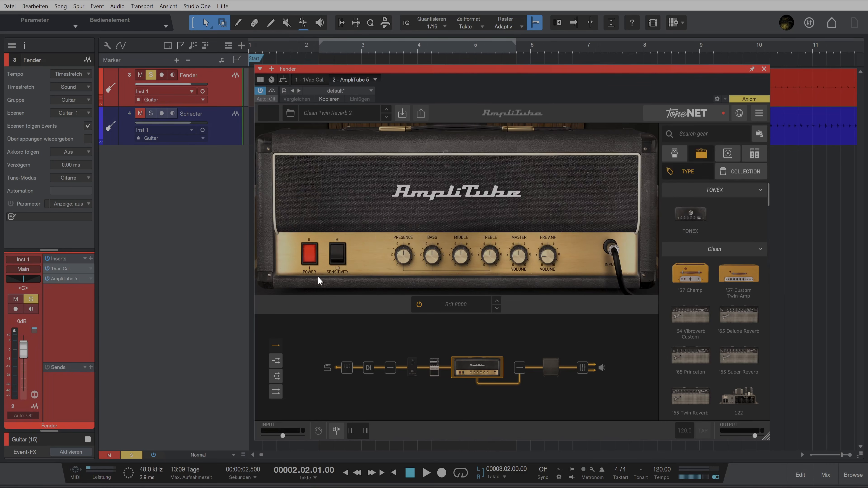
Step: Compare both guitars through the Brit 8000 amp, playing the Fender track soloed and the Schecter track soloed
key(space)
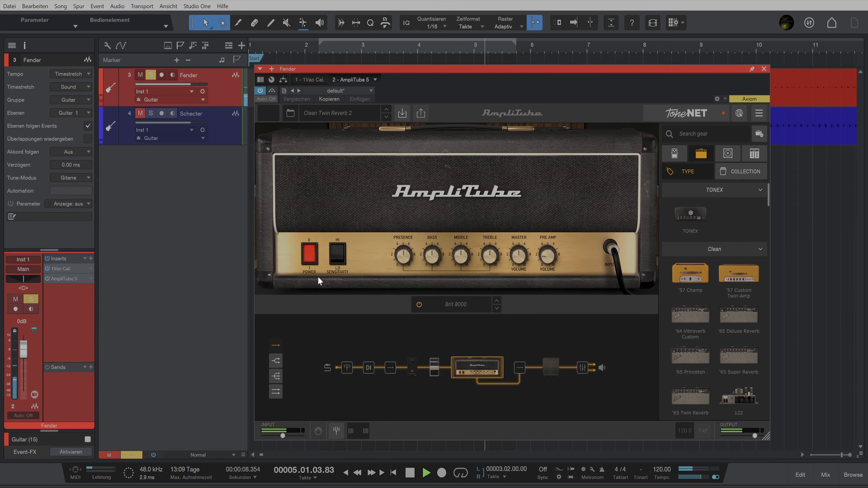
key(space)
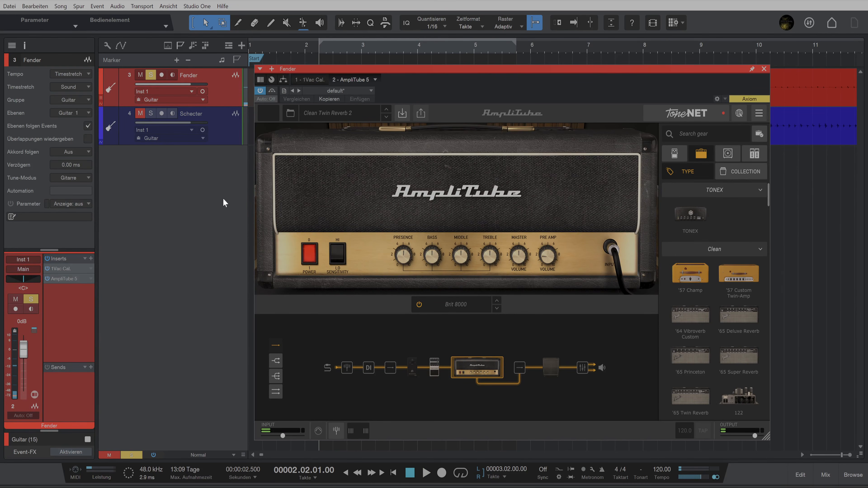
click(150, 113)
key(space)
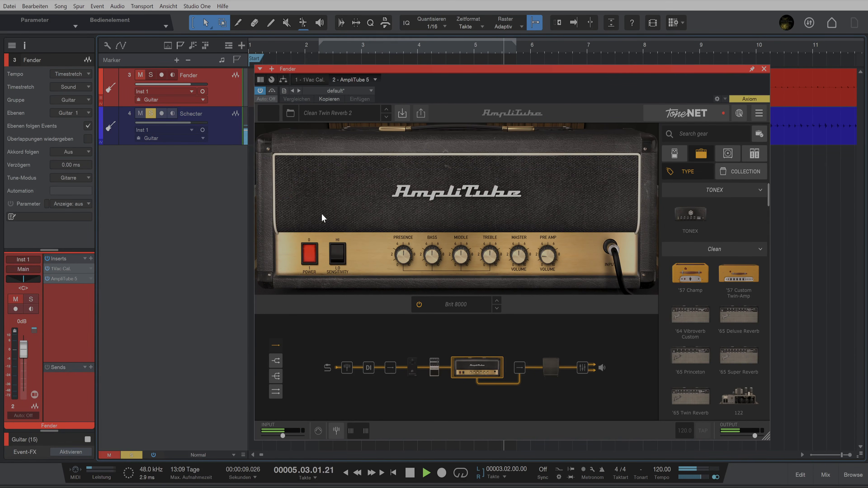
Step: Sweep the Brit 8000's preamp volume on the soloed Fender track and on the Schecter track, passing 1.1 on the Schecter
key(s)
mouse_move(548, 262)
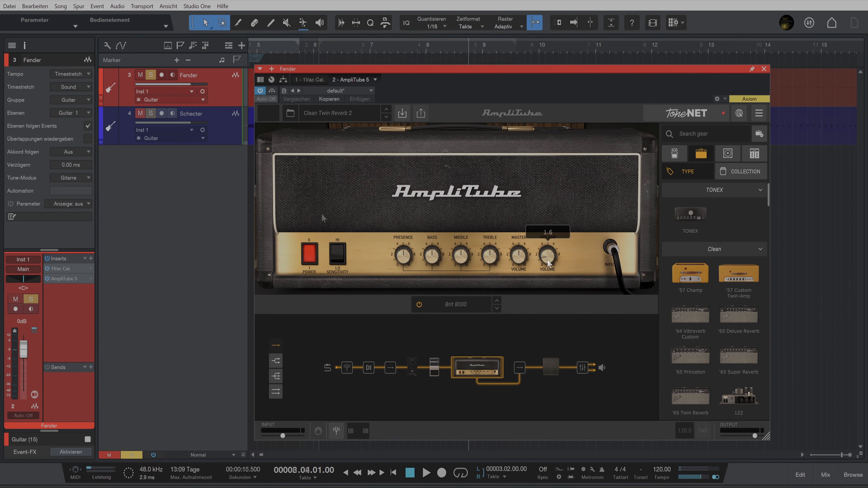
drag(548, 262, 576, 200)
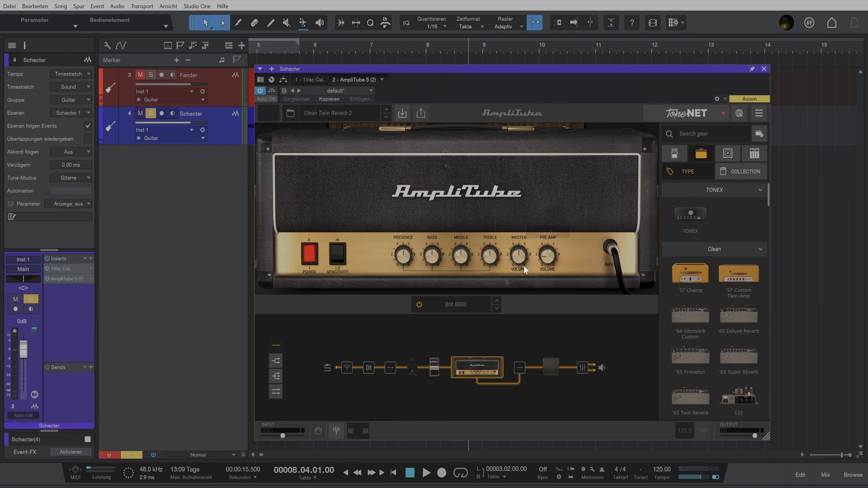
key(space)
drag(546, 259, 586, 266)
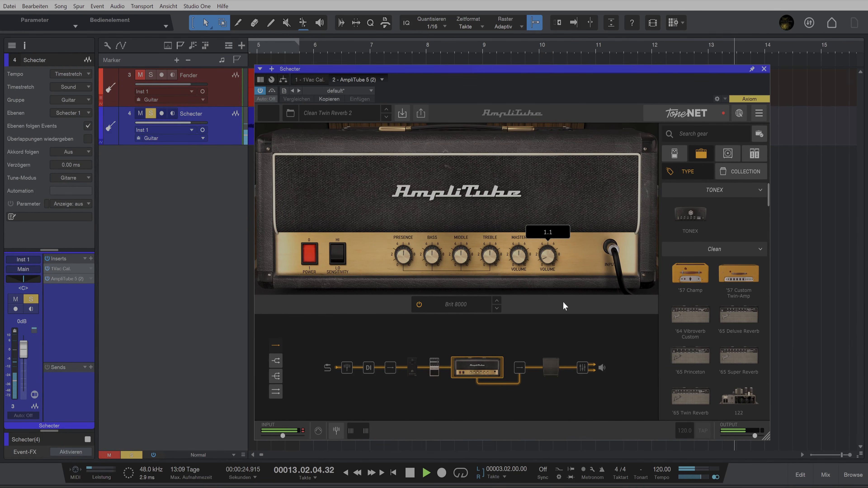